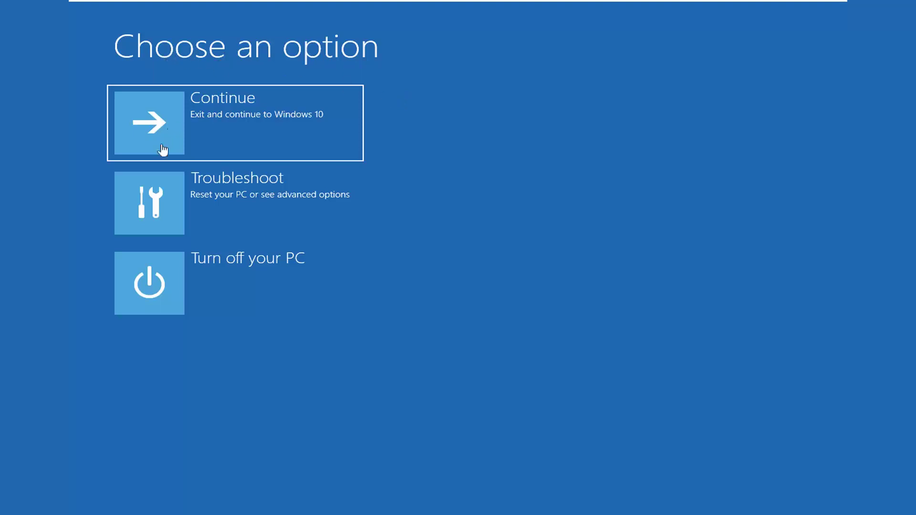
- Go to Troubleshoot > Advanced options in the recovery menu
{"action": "left_click", "coordinate": [170, 206]}
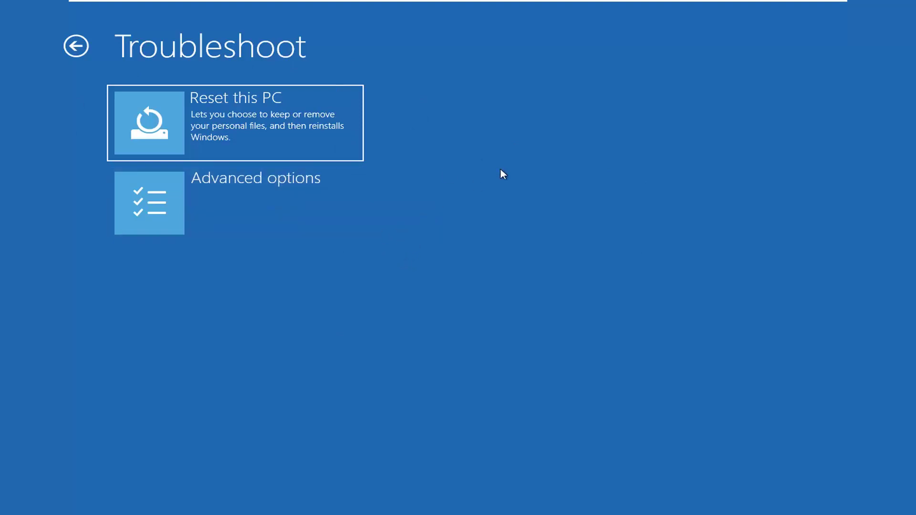
{"action": "left_click", "coordinate": [178, 204]}
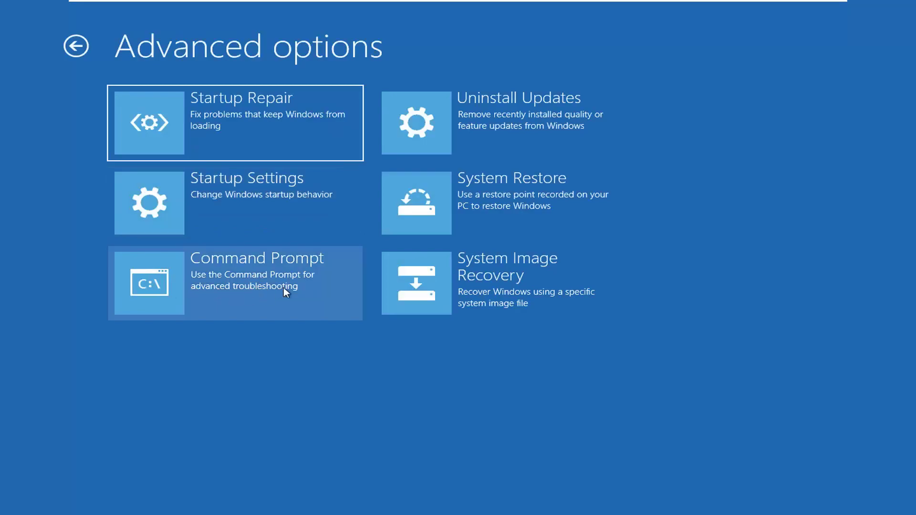
- Launch Command Prompt from the Advanced options tools
{"action": "left_click", "coordinate": [283, 288]}
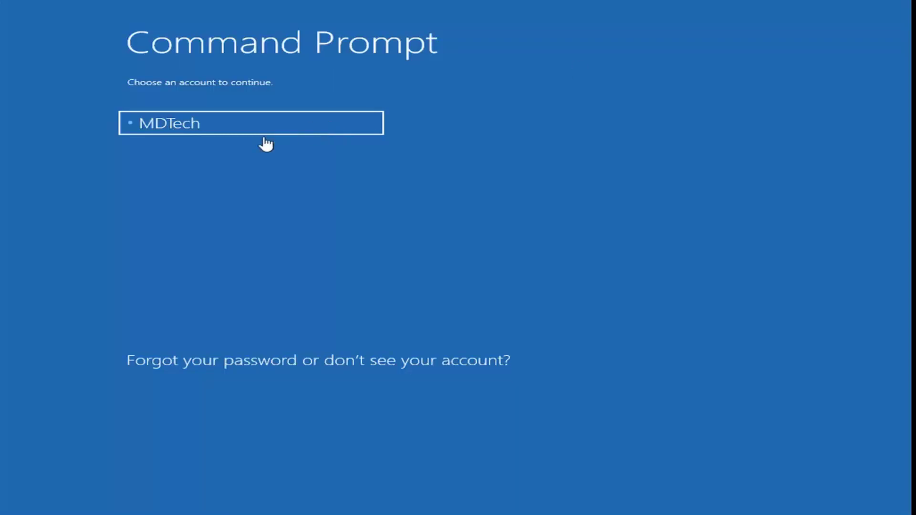
- Choose the account and continue with its password to open the administrator prompt
{"action": "left_click", "coordinate": [235, 129]}
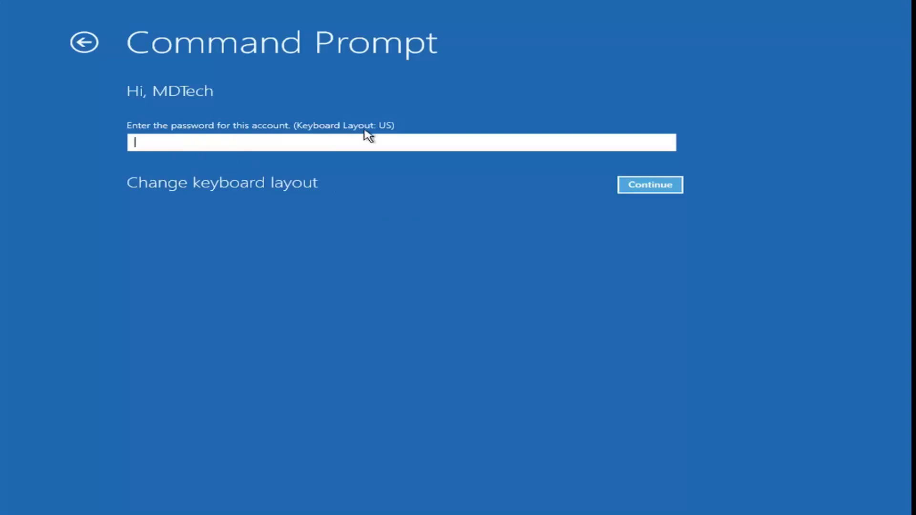
{"action": "left_click", "coordinate": [675, 188]}
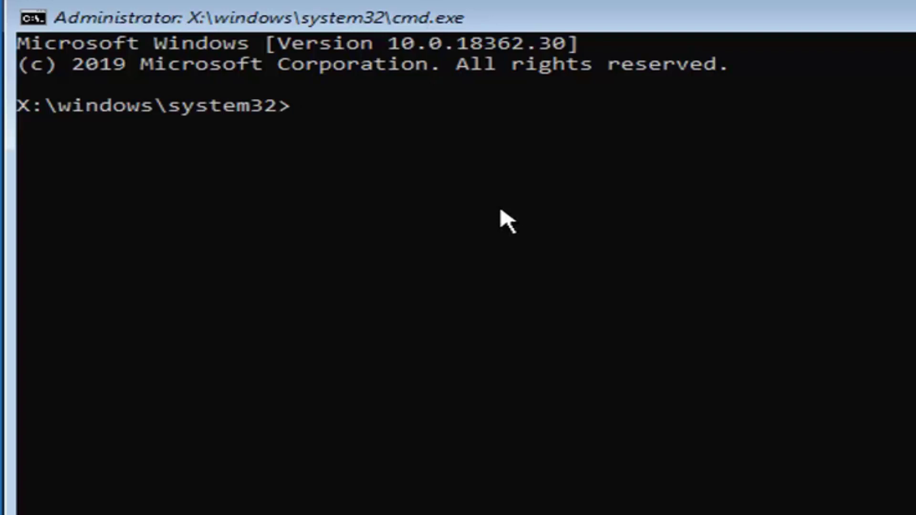
- Run bootrec.exe /fixmbr to repair the master boot record
{"action": "type", "text": "boo"}
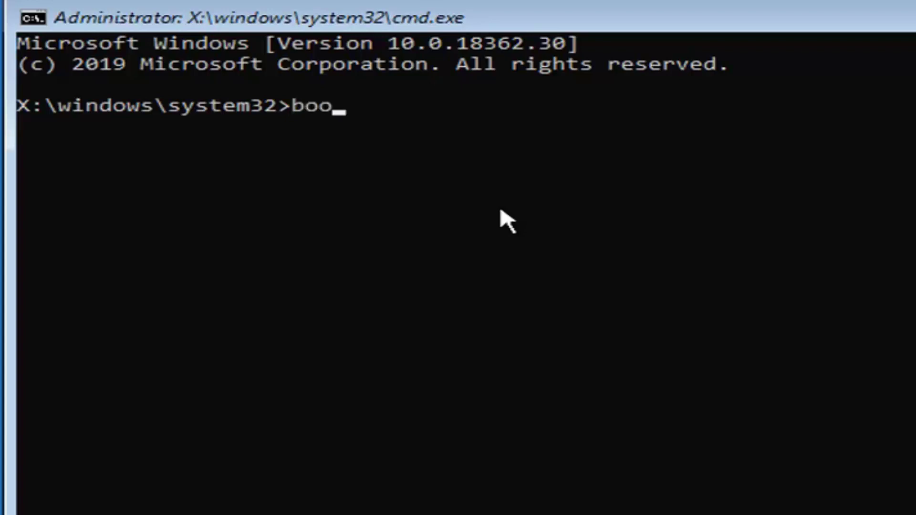
{"action": "type", "text": "trec"}
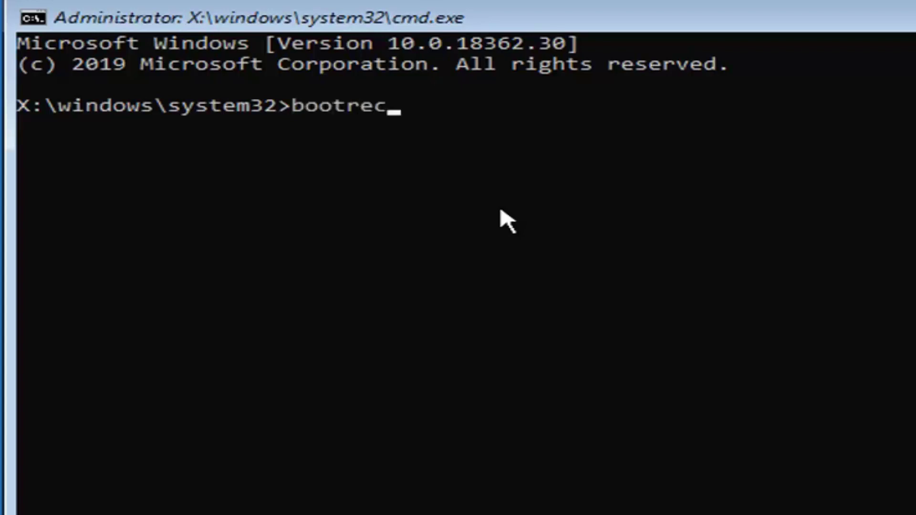
{"action": "type", "text": ".exe"}
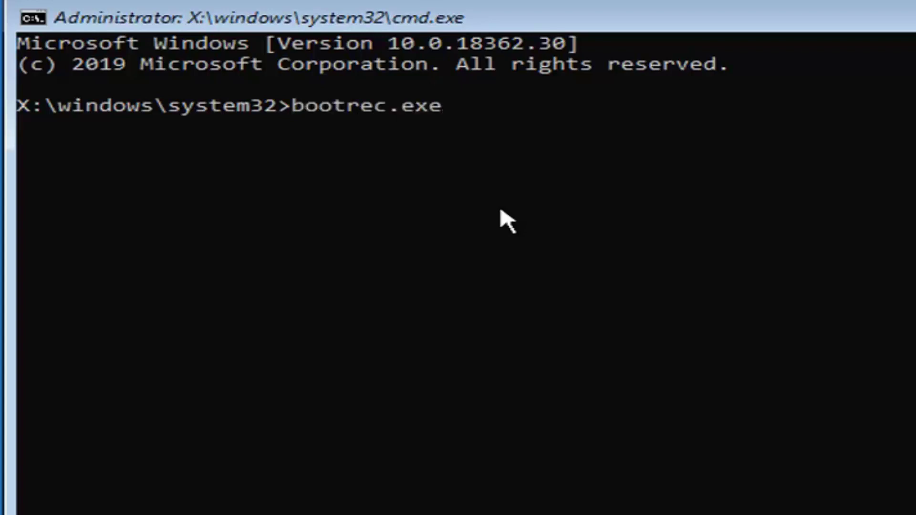
{"action": "type", "text": " /fixmbr"}
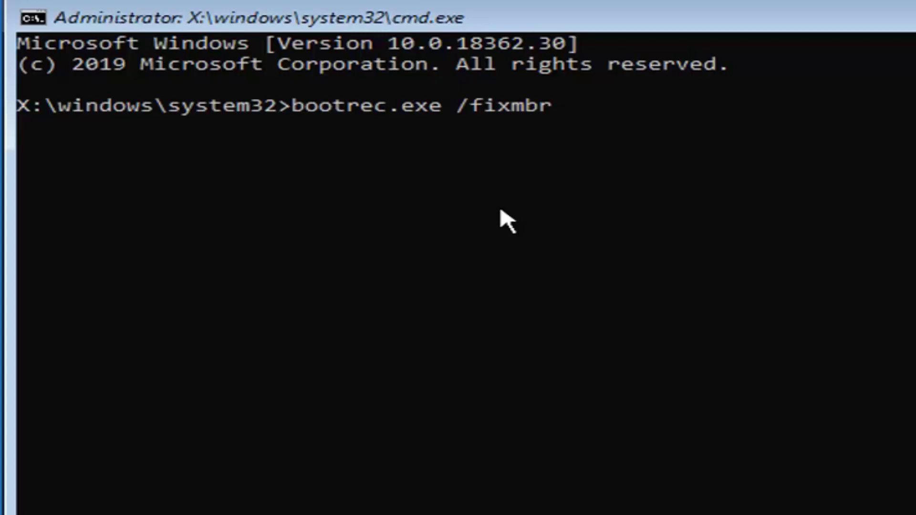
{"action": "key", "text": "Return"}
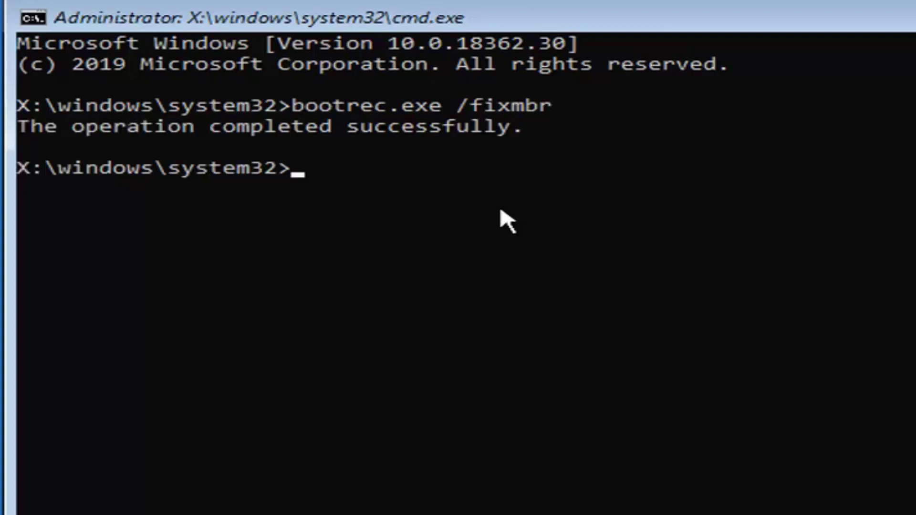
- Run bootrec.exe /fixboot, which fails with Access is denied
{"action": "type", "text": "bootrec"}
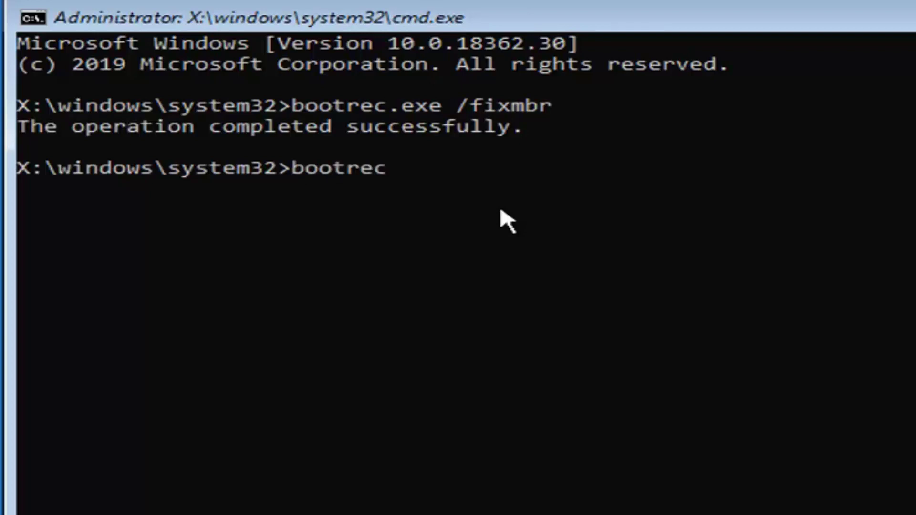
{"action": "type", "text": ".exe /"}
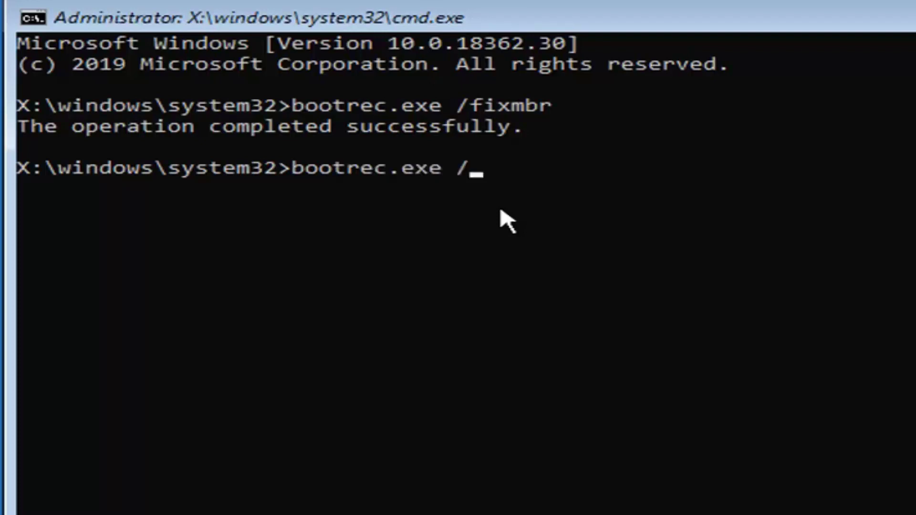
{"action": "type", "text": "fixboot"}
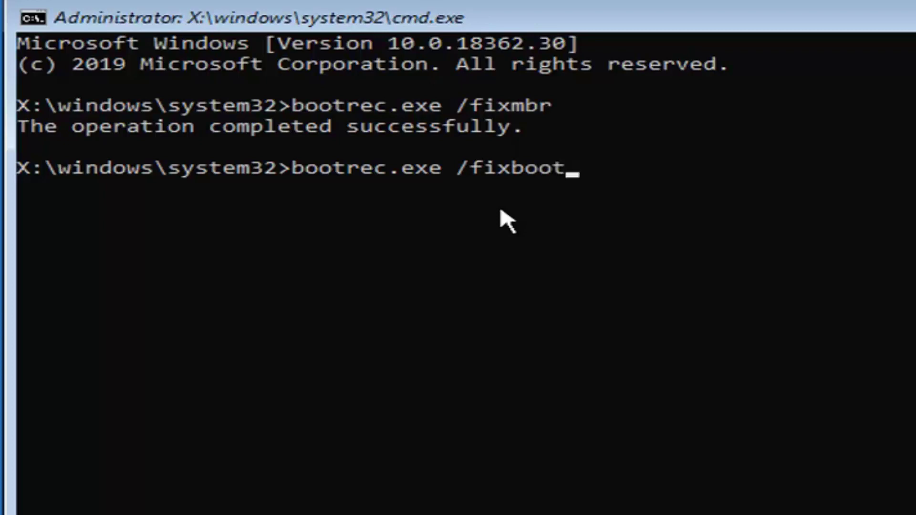
{"action": "key", "text": "Return"}
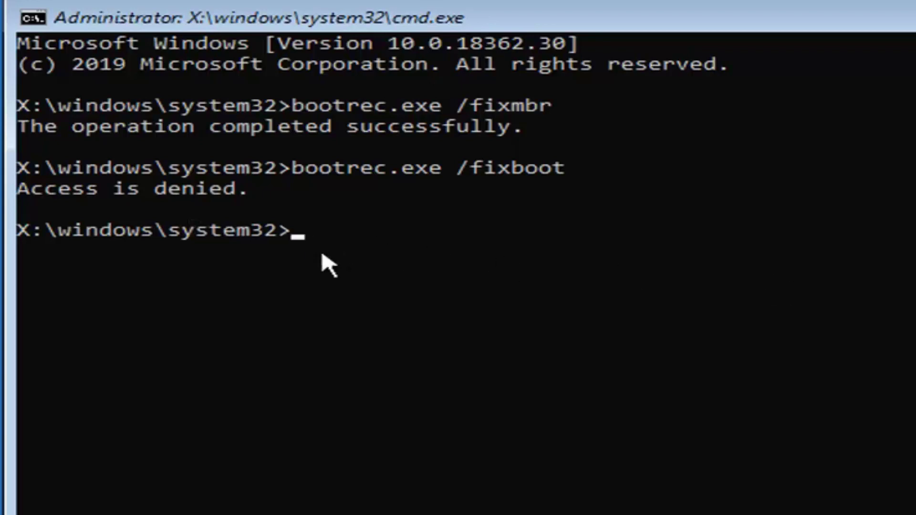
- Run bootsect /nt60 sys, correcting the mistyped volume argument
{"action": "type", "text": "bootsect"}
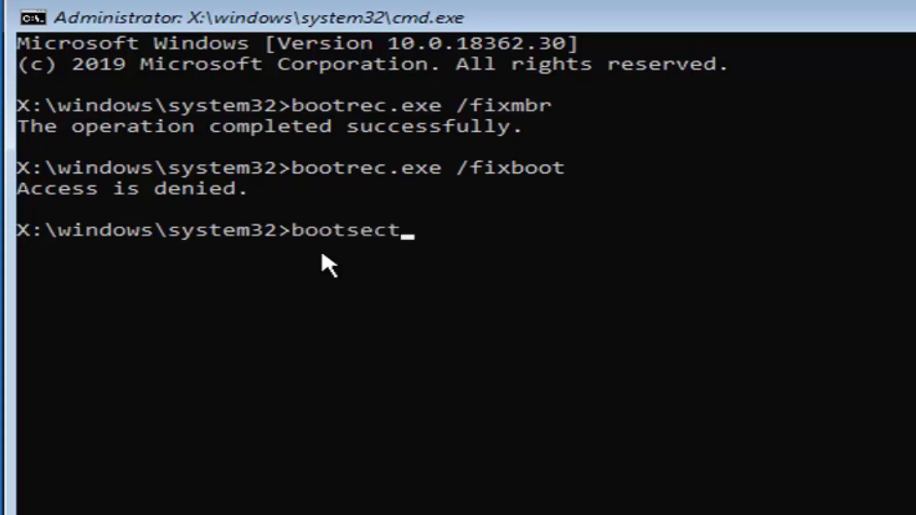
{"action": "type", "text": "/nt60"}
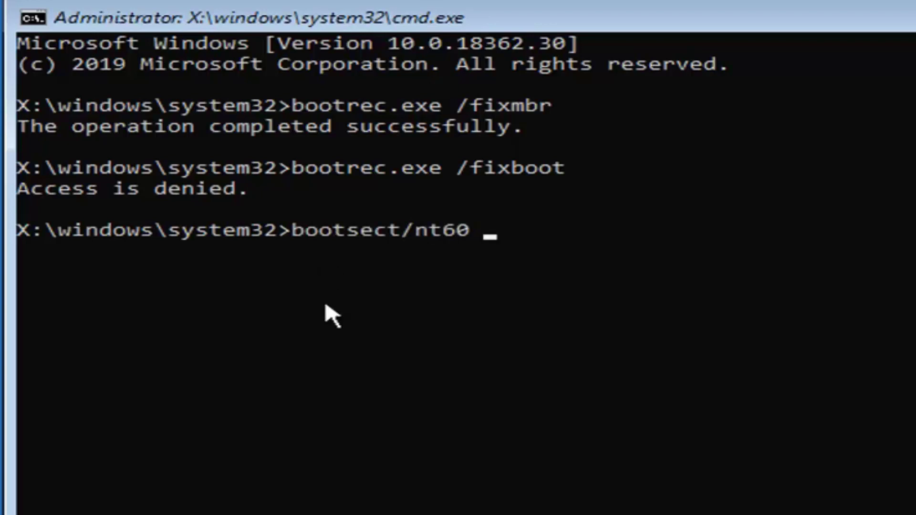
{"action": "type", "text": " ay"}
{"action": "key", "text": "BackSpace"}
{"action": "key", "text": "BackSpace"}
{"action": "type", "text": "sys"}
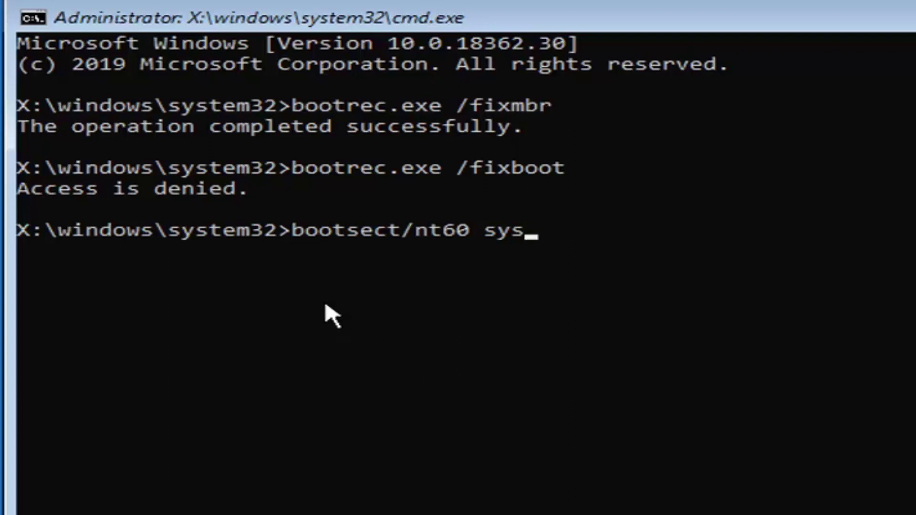
{"action": "key", "text": "Return"}
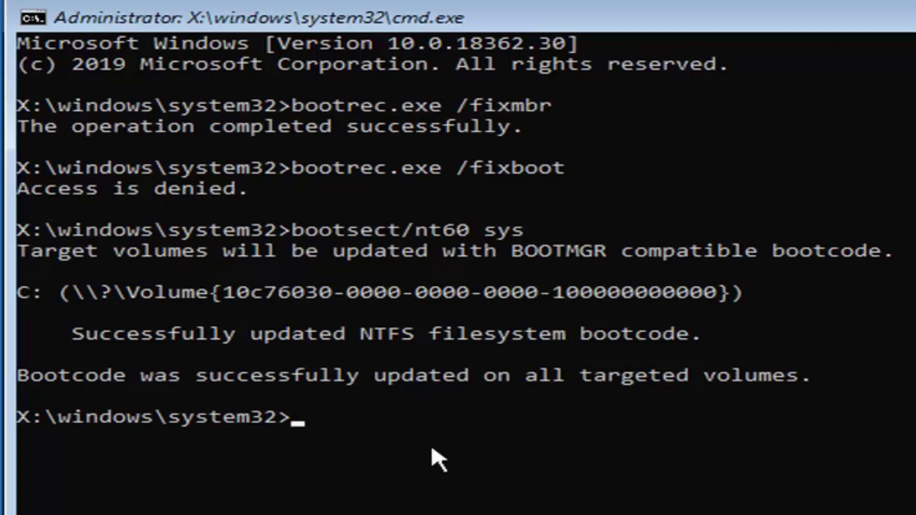
- Rerun bootrec.exe /fixboot, which now completes successfully
{"action": "type", "text": "boo"}
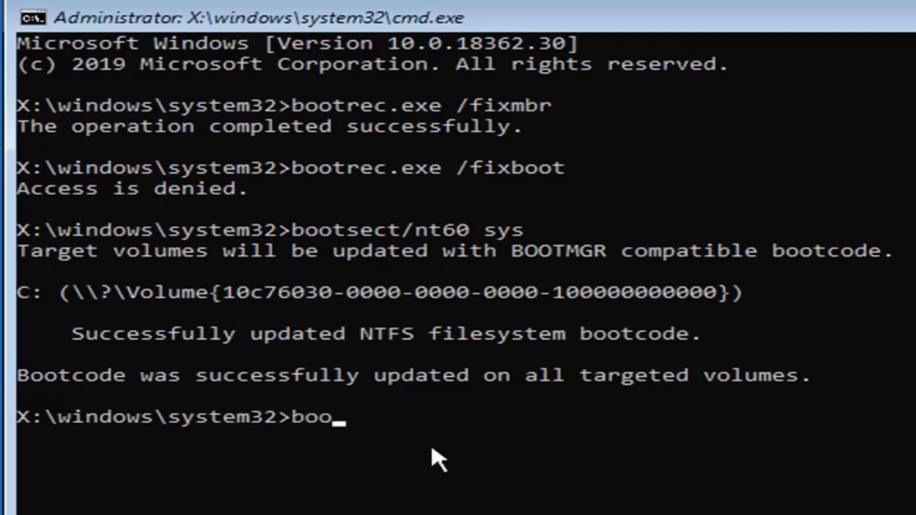
{"action": "type", "text": "trec.e"}
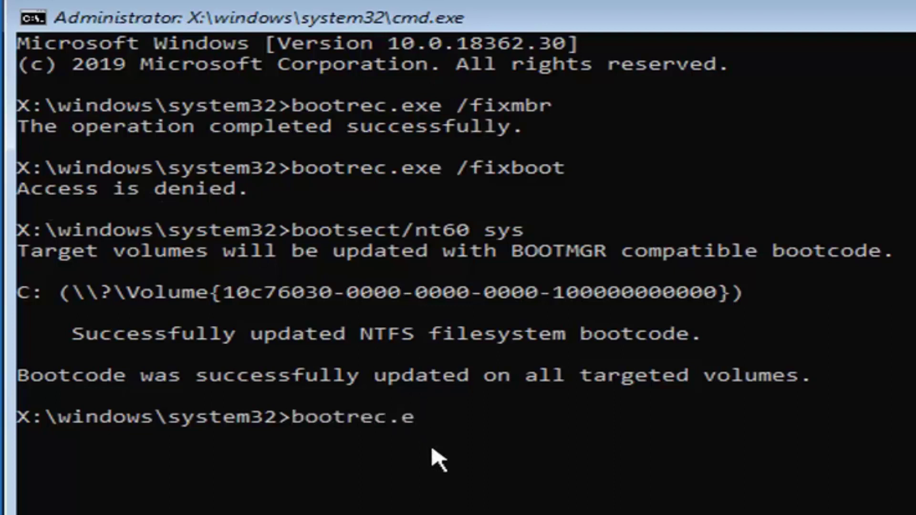
{"action": "type", "text": "xe /fixboot"}
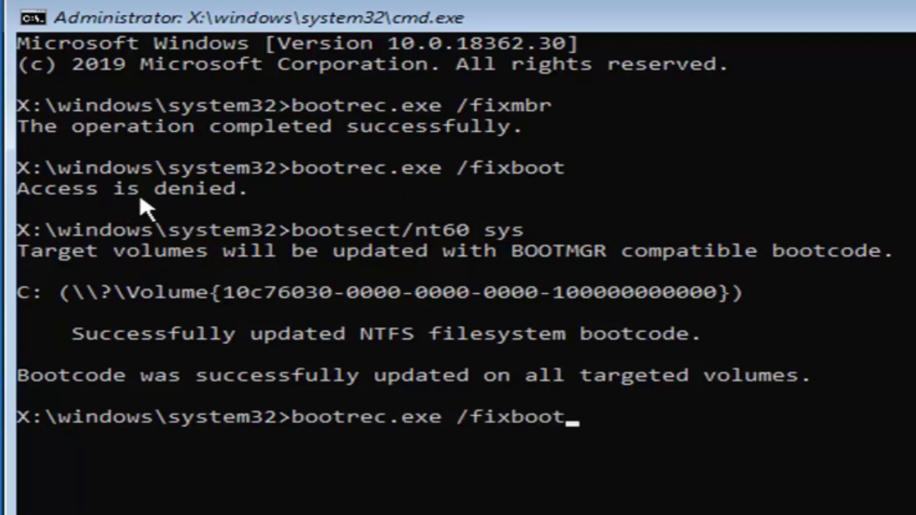
{"action": "key", "text": "Return"}
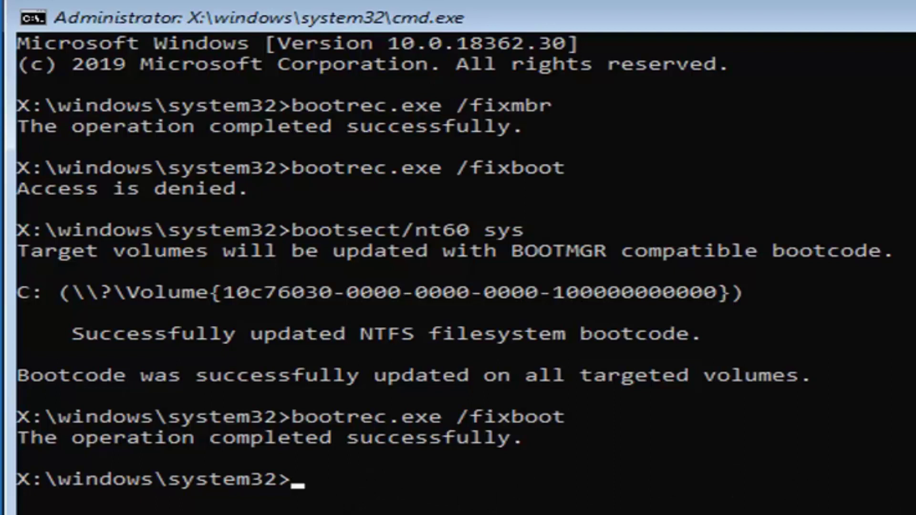
- Enter sfc /scannow /offbootdir=c: at the prompt without running it
{"action": "type", "text": "sfc "}
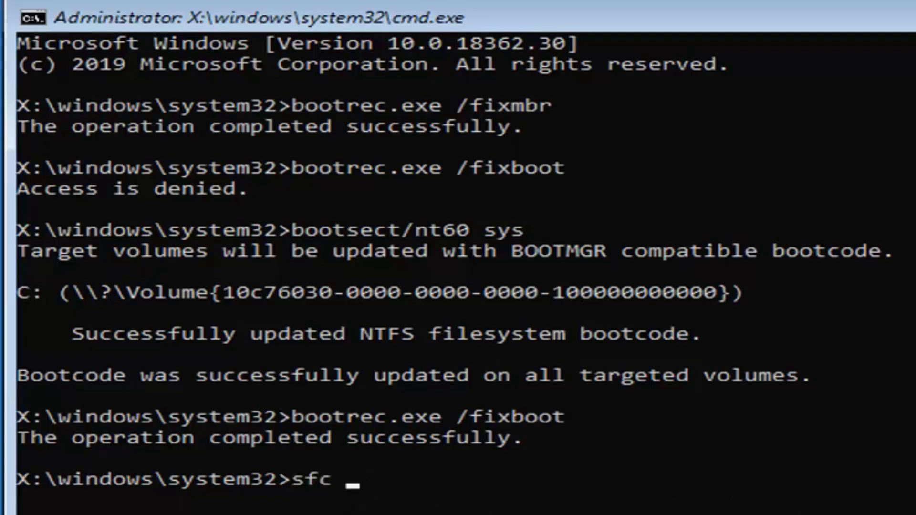
{"action": "type", "text": "/scannow"}
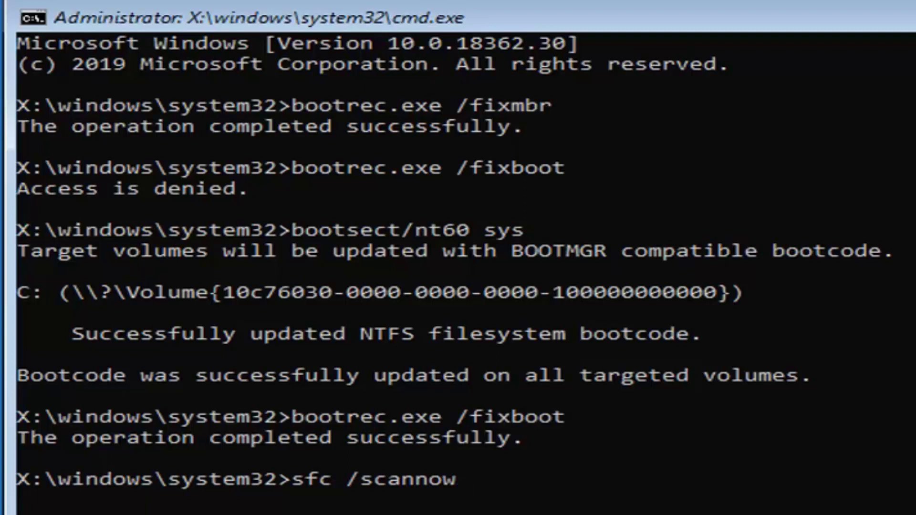
{"action": "type", "text": "/off"}
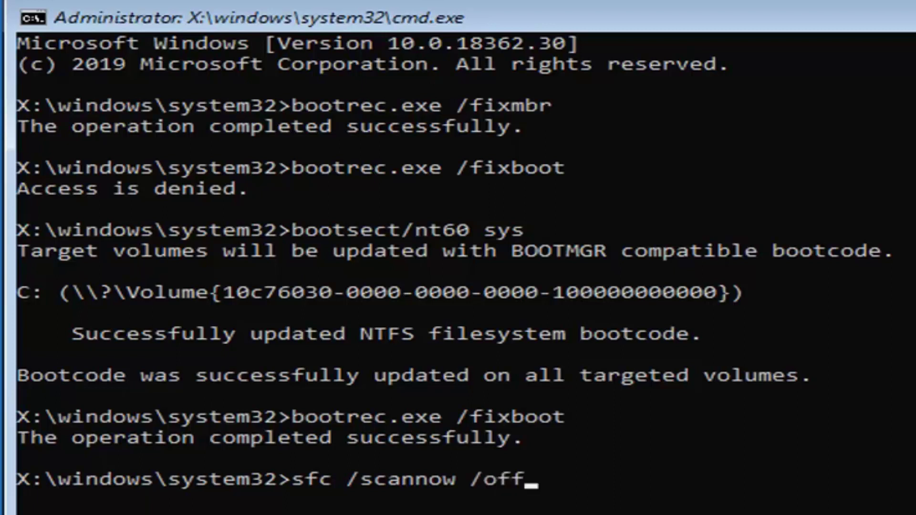
{"action": "type", "text": "boot"}
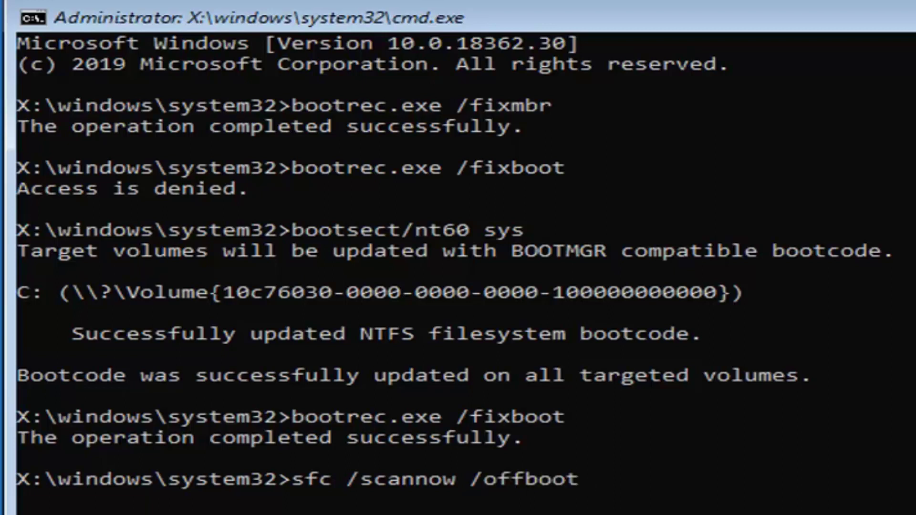
{"action": "type", "text": "dir"}
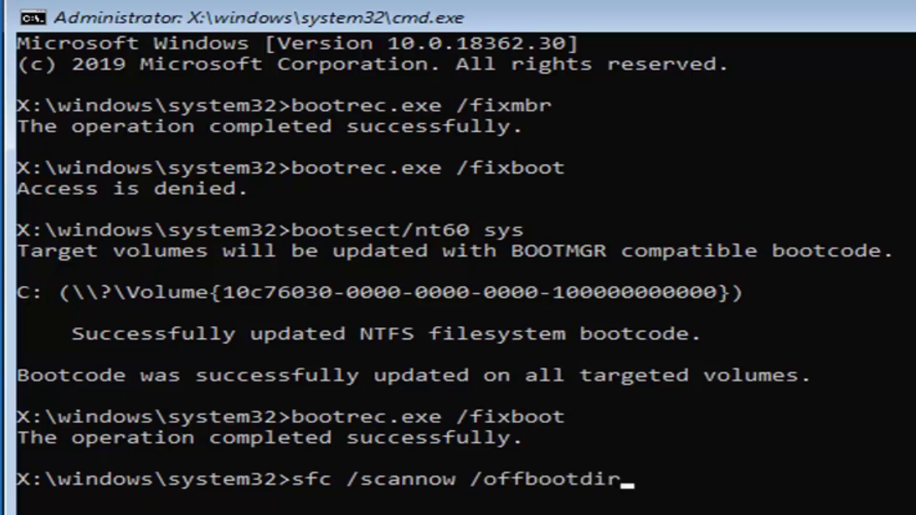
{"action": "type", "text": "="}
{"action": "type", "text": "c:"}
- Append \/offwindir=c:\windows to the sfc command line
{"action": "type", "text": "\\/off"}
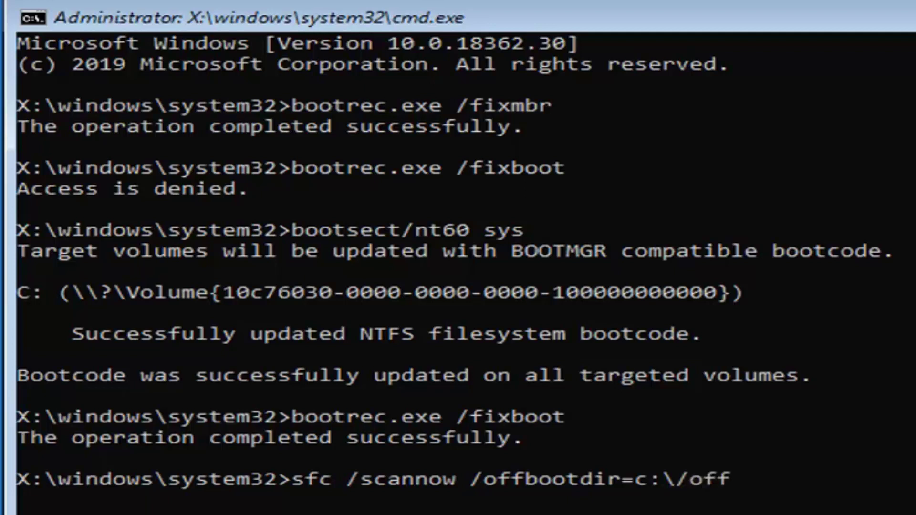
{"action": "type", "text": "win"}
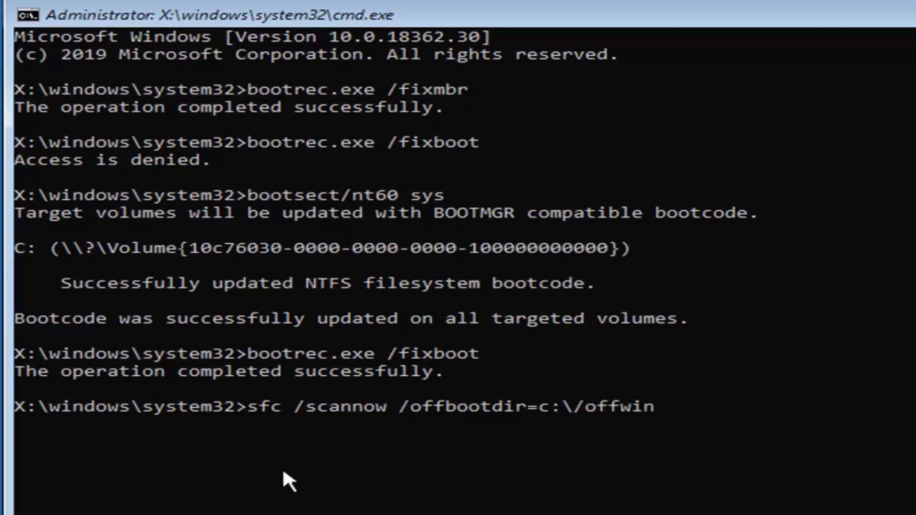
{"action": "type", "text": "dir=c:\\"}
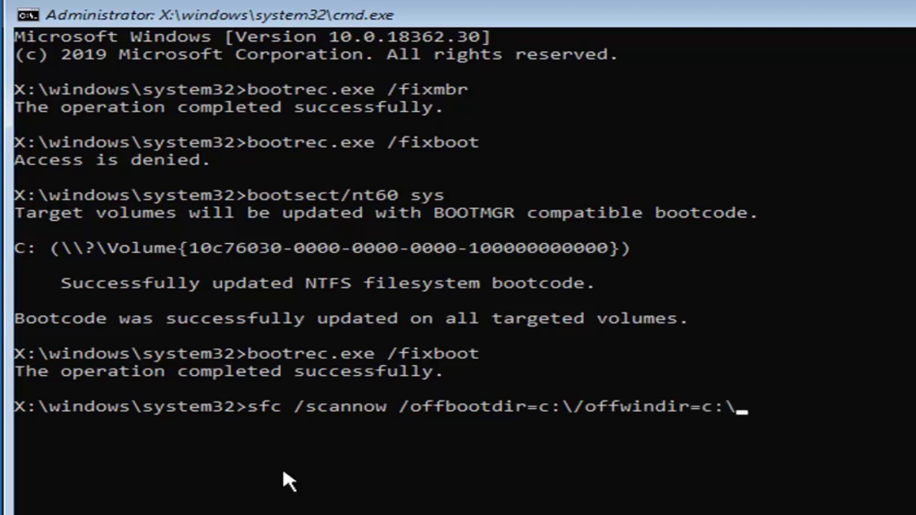
{"action": "type", "text": "windows"}
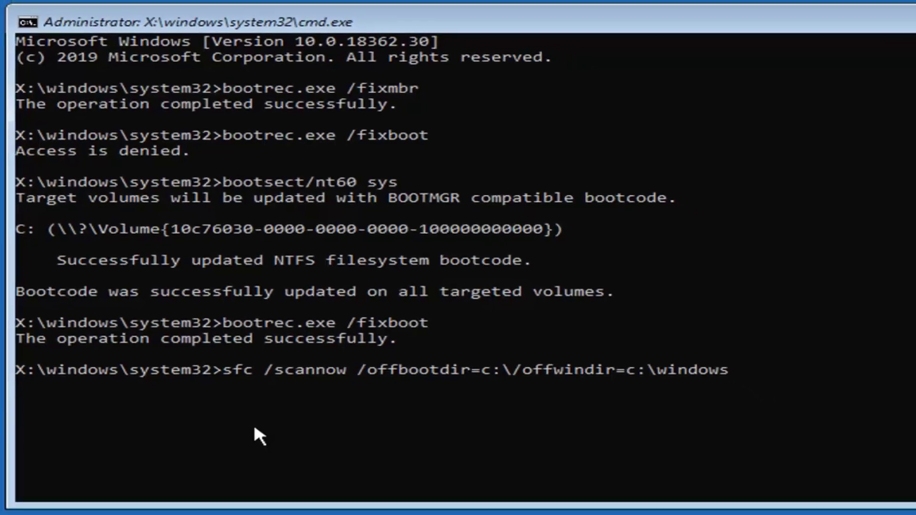
- Run the offline sfc command, which prints usage help, then type sfc /scannow
{"action": "key", "text": "Return"}
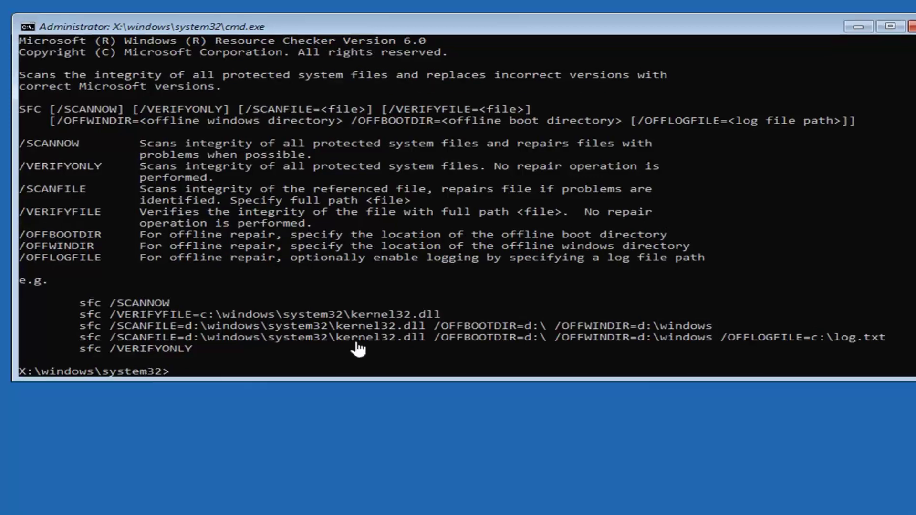
{"action": "type", "text": "sf"}
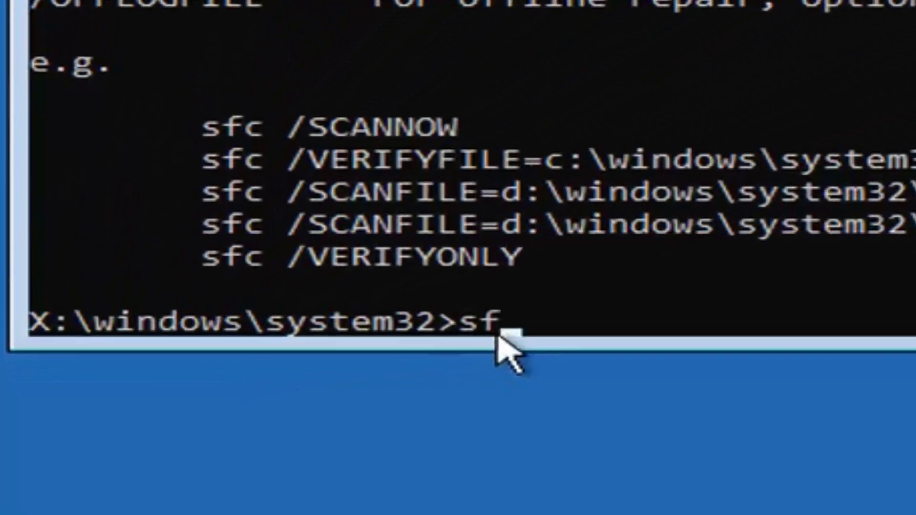
{"action": "type", "text": "c /"}
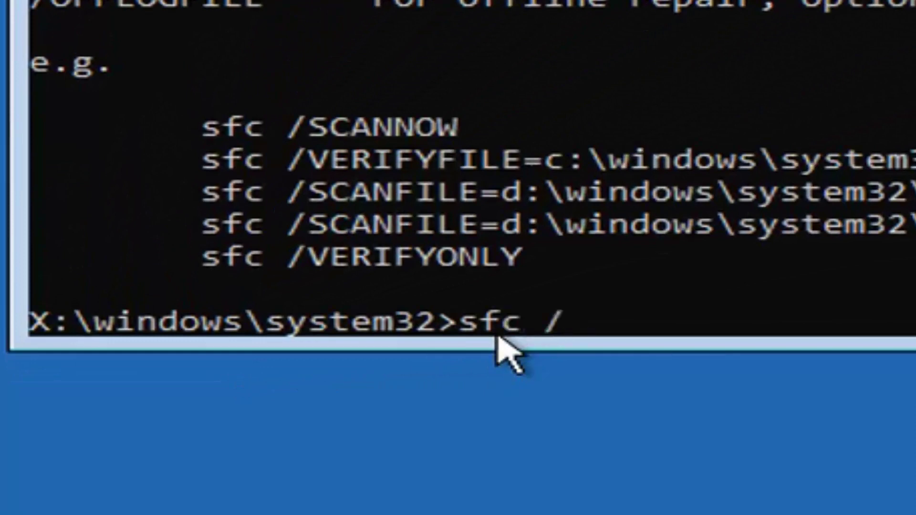
{"action": "type", "text": "scannow"}
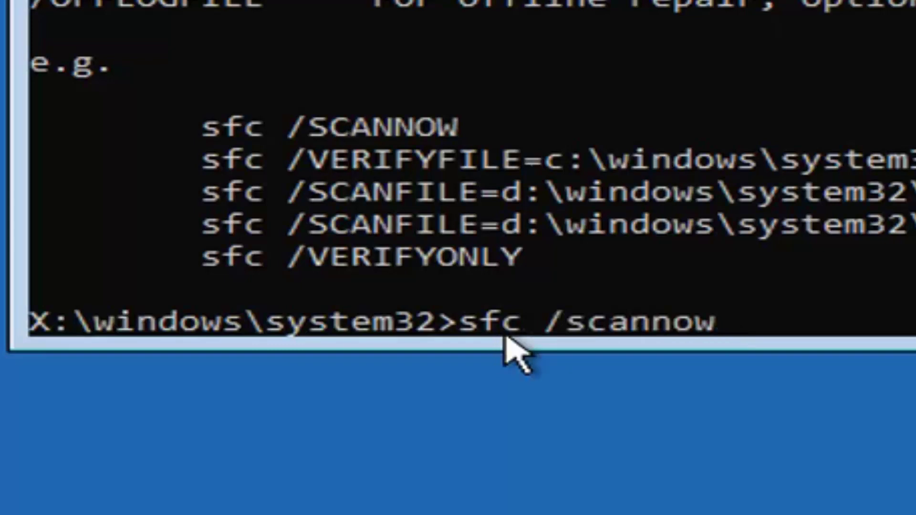
- Run sfc /scannow and chkdsk /f, both of which fail, then close the console
{"action": "key", "text": "Return"}
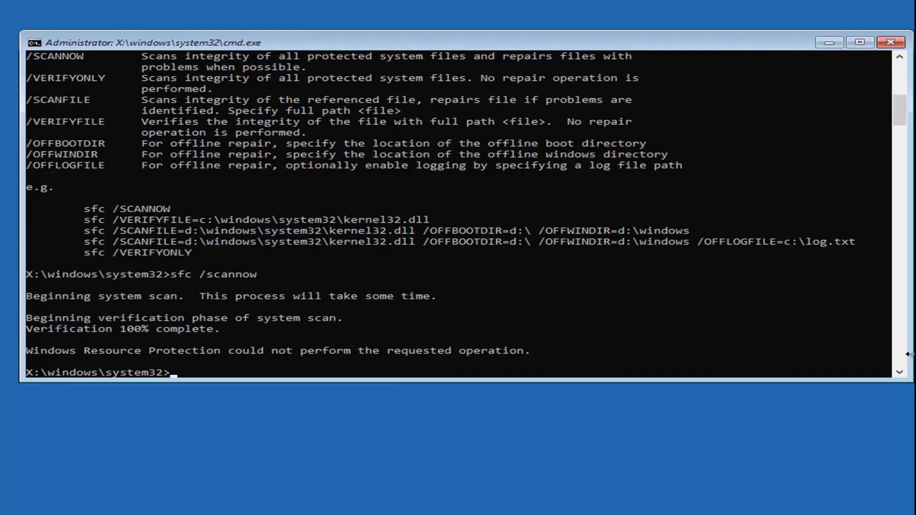
{"action": "type", "text": "chkdsk /f"}
{"action": "key", "text": "Return"}
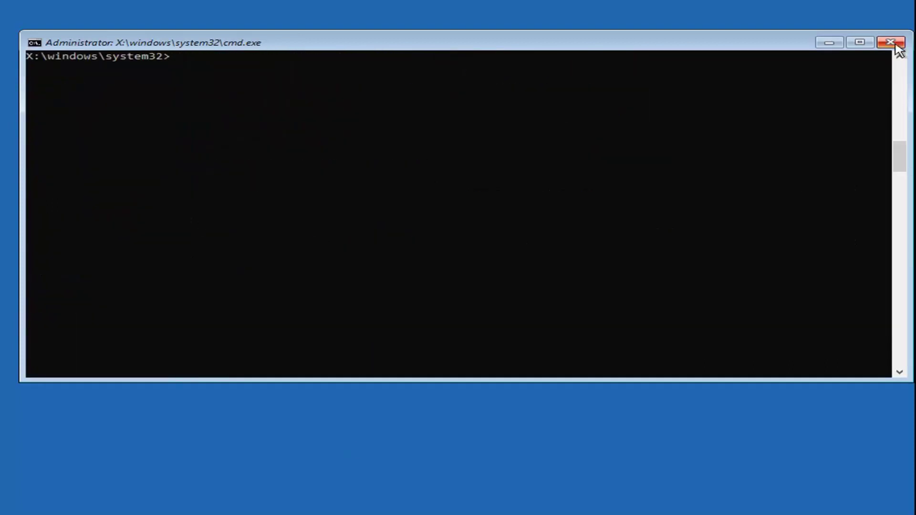
{"action": "left_click", "coordinate": [892, 42]}
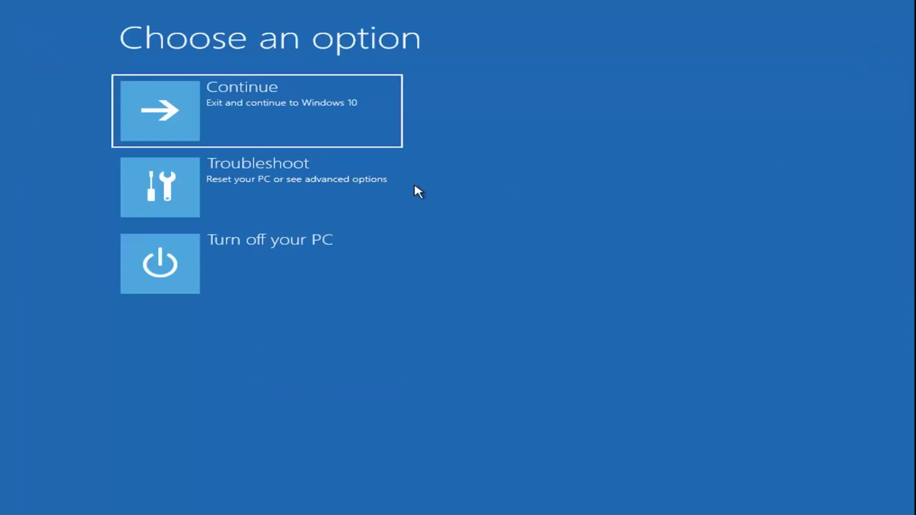
- Try System Restore under Troubleshoot > Advanced options, cancel at no restore points, and reopen Advanced options
{"action": "left_click", "coordinate": [253, 190]}
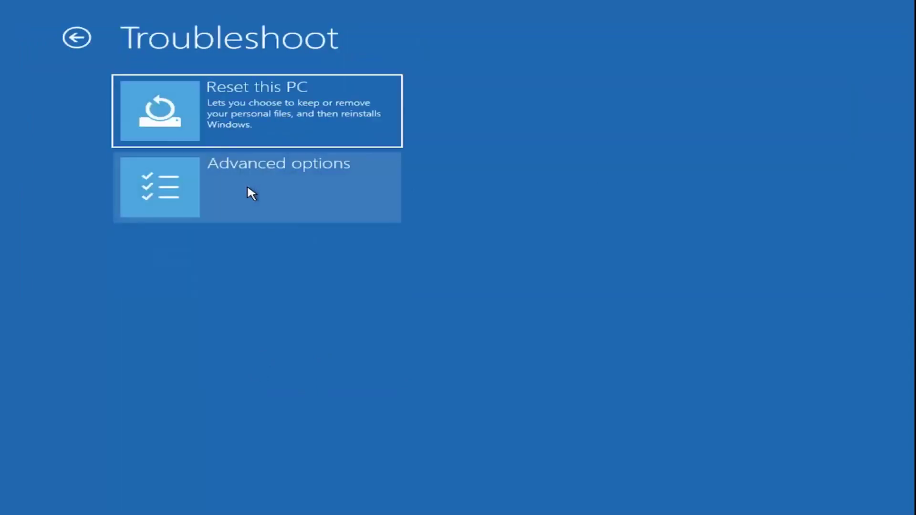
{"action": "left_click", "coordinate": [220, 187]}
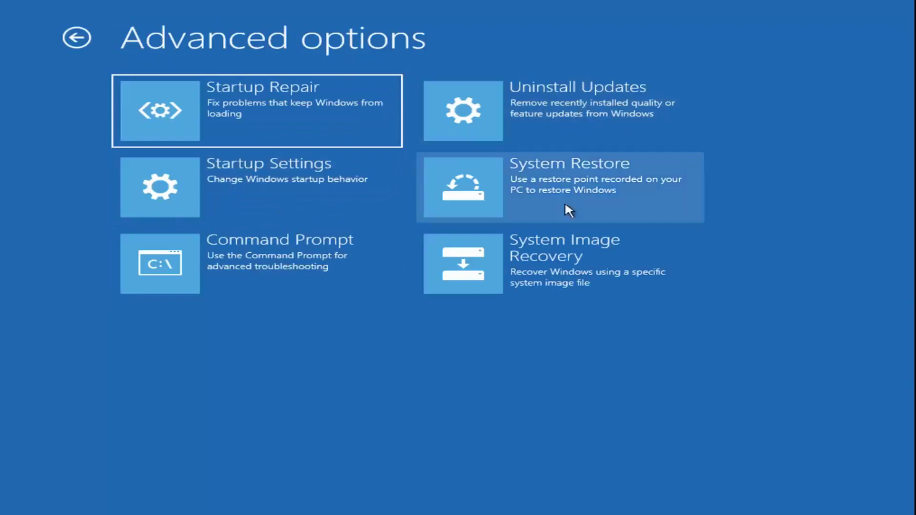
{"action": "left_click", "coordinate": [552, 185]}
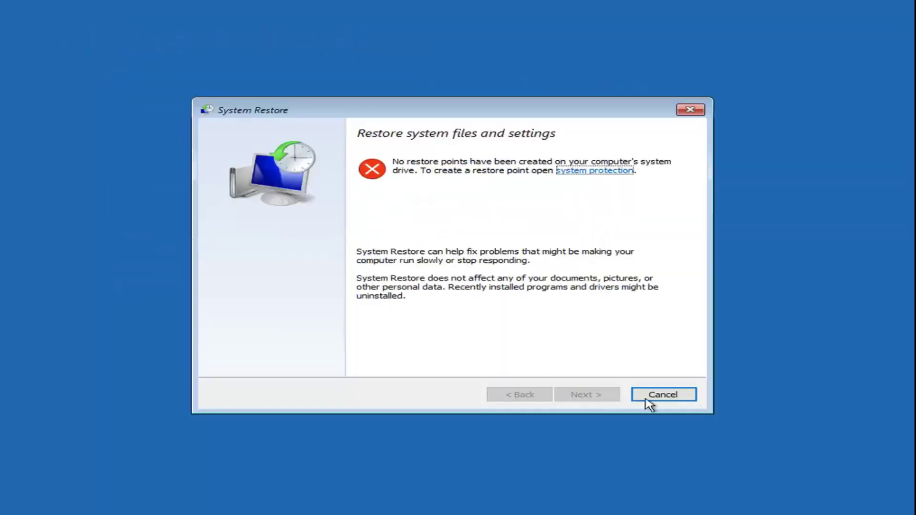
{"action": "left_click", "coordinate": [648, 400]}
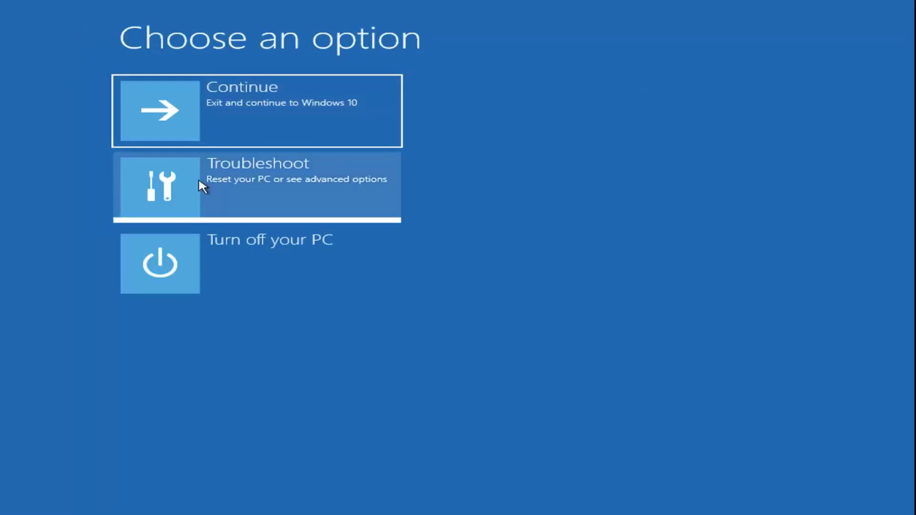
{"action": "left_click", "coordinate": [203, 186]}
{"action": "left_click", "coordinate": [196, 205]}
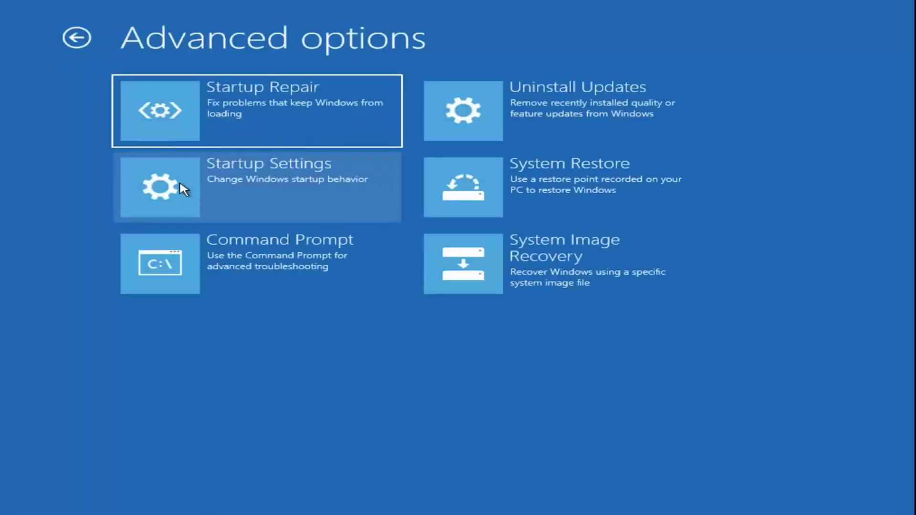